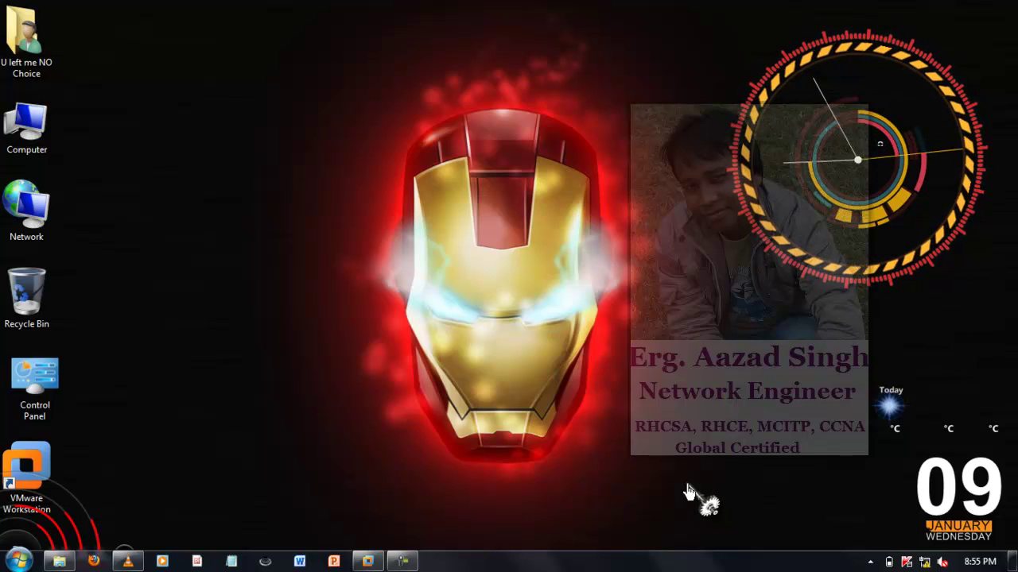
- Restore the VMware Workstation window showing the powered-off Red Hat Linux 6.0 VM's summary
left_click(368, 562)
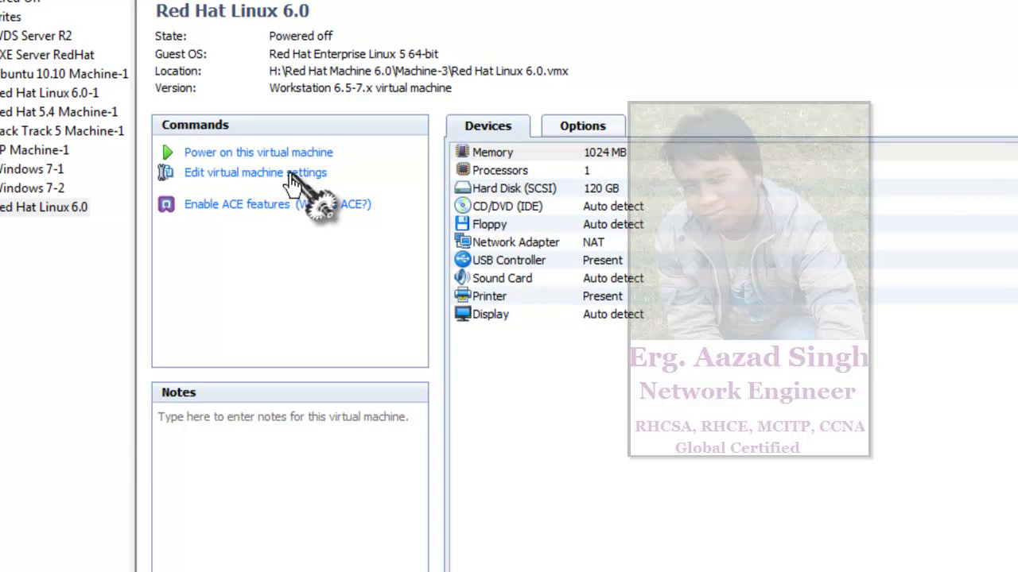
- Remove the floppy drive from the Red Hat Linux 6.0 VM's hardware, leaving CD/DVD (IDE)
left_click(291, 174)
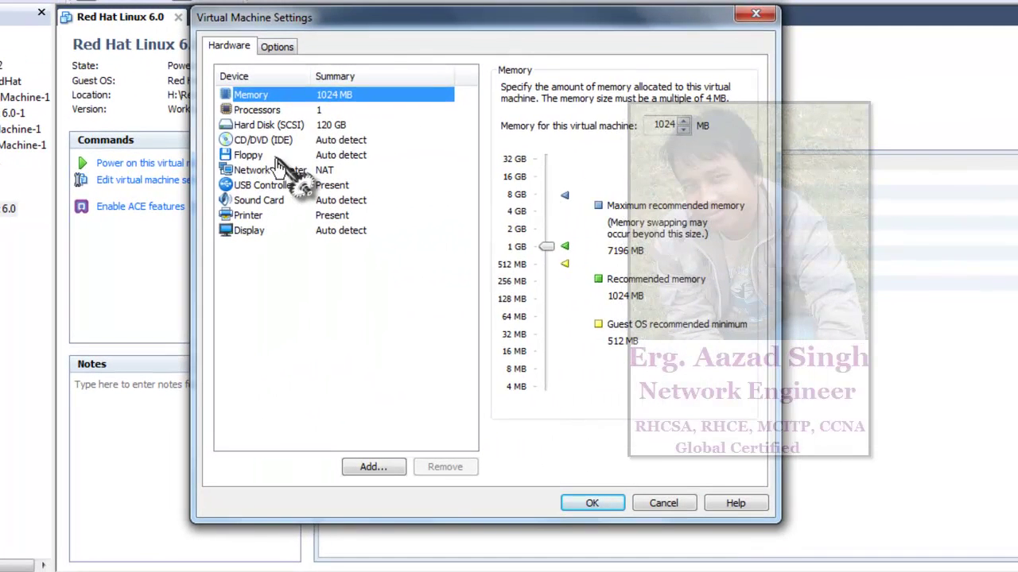
left_click(276, 157)
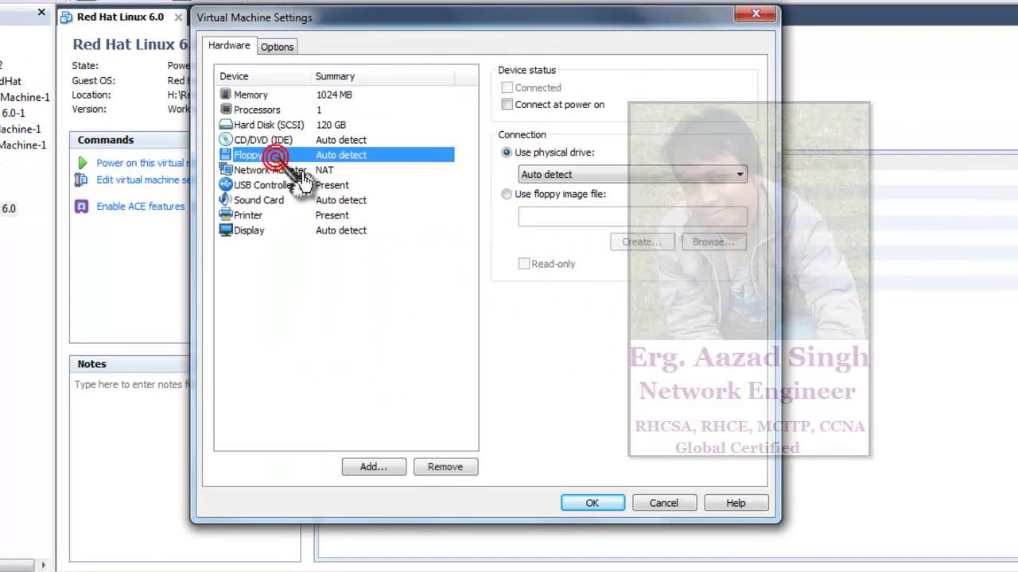
left_click(442, 468)
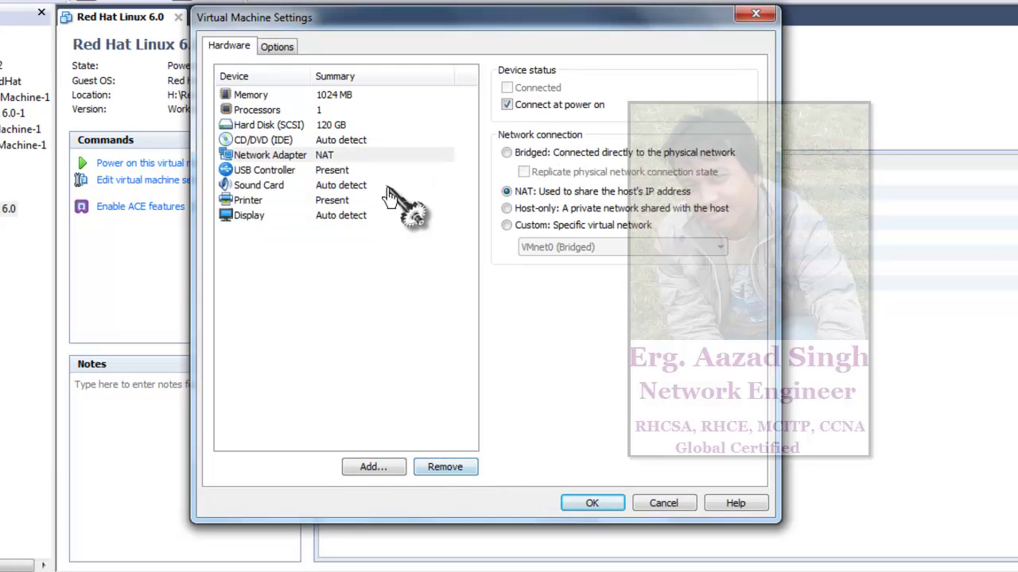
left_click(280, 141)
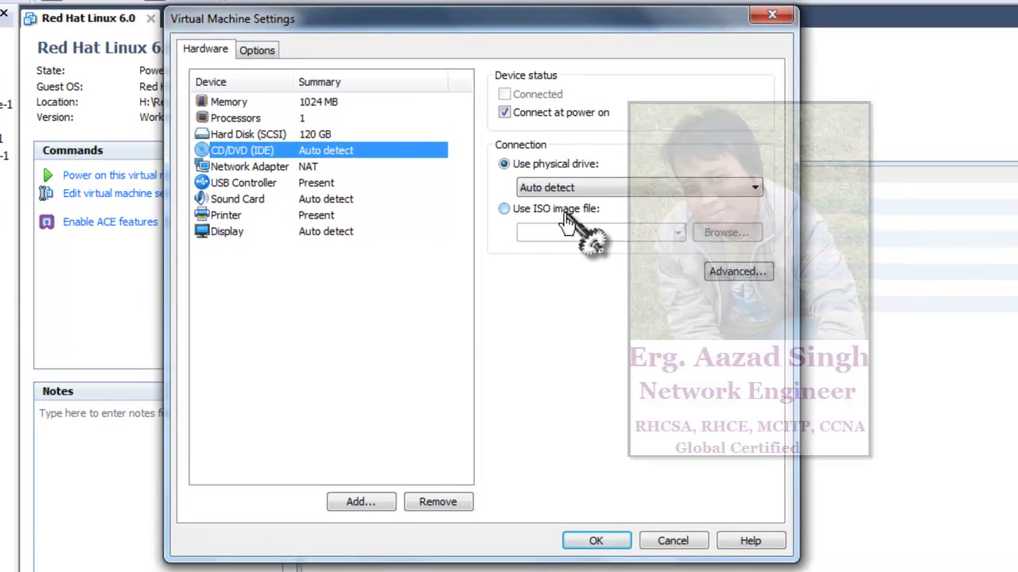
- Point the virtual CD/DVD drive at the ISO image I:\RHEL 6.0 DVD ISO.iso
left_click(566, 223)
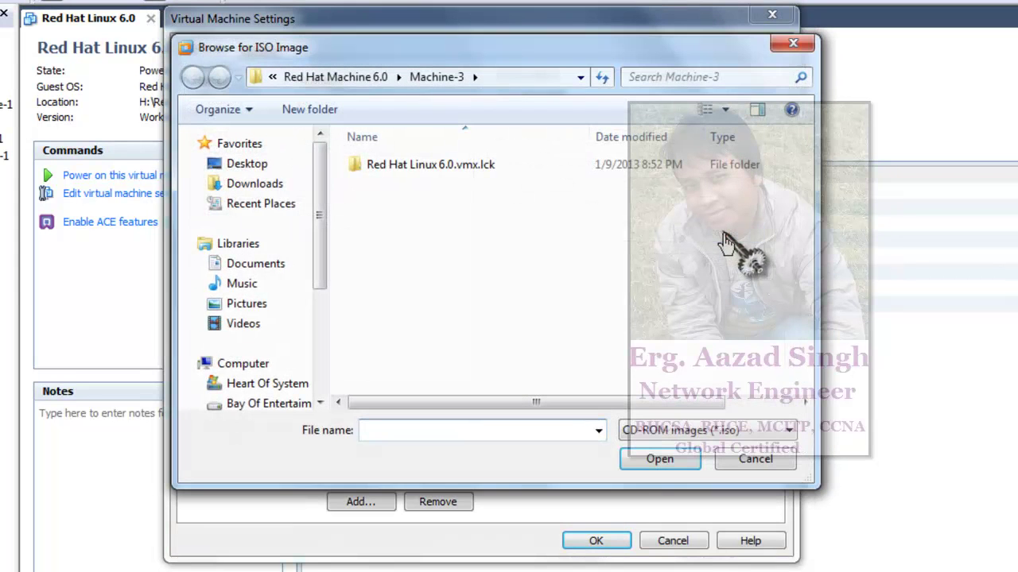
left_click_drag(321, 261, 325, 354)
left_click(289, 318)
left_click(452, 265)
key("r")
key("r")
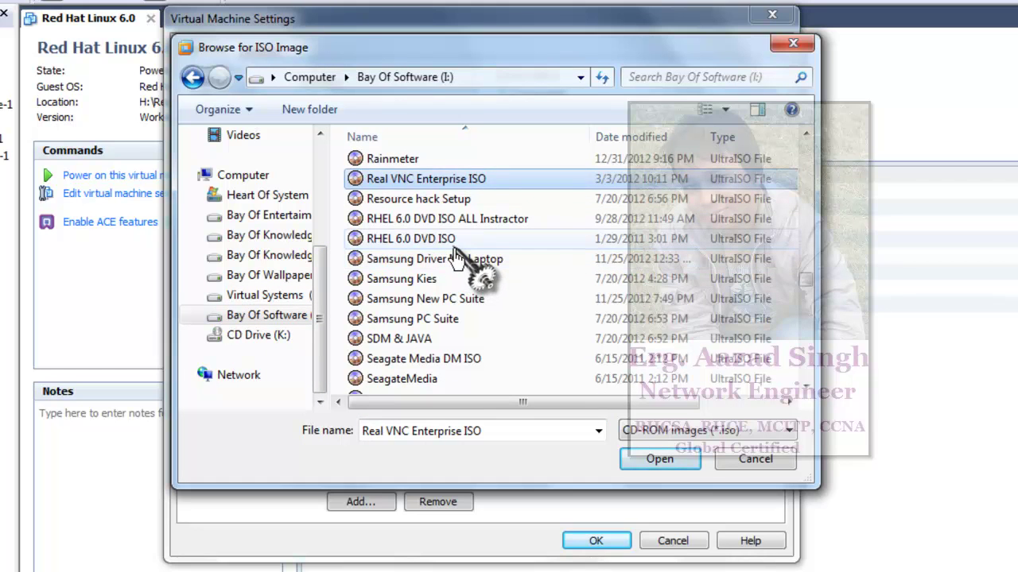
left_click(454, 247)
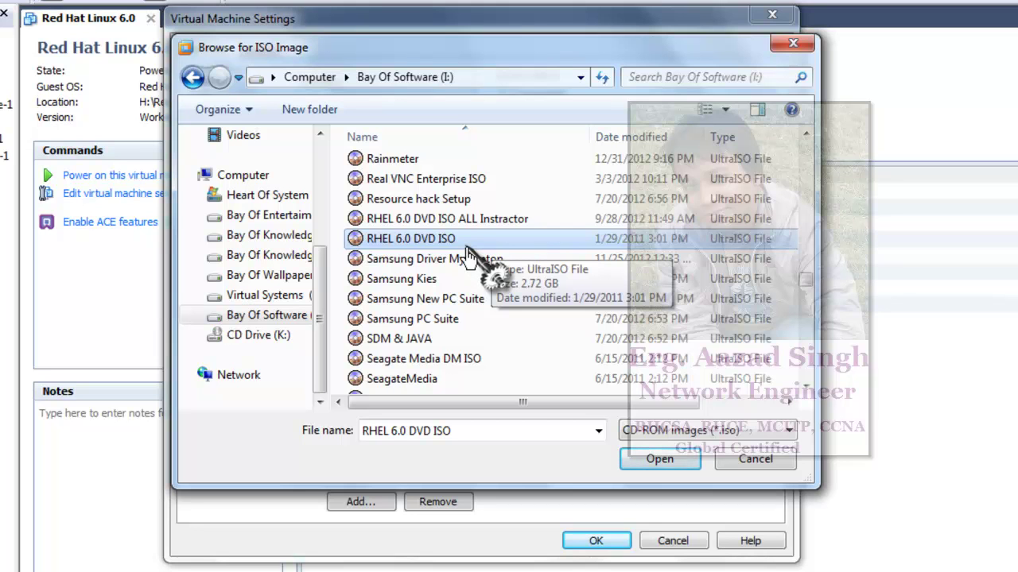
left_click(644, 460)
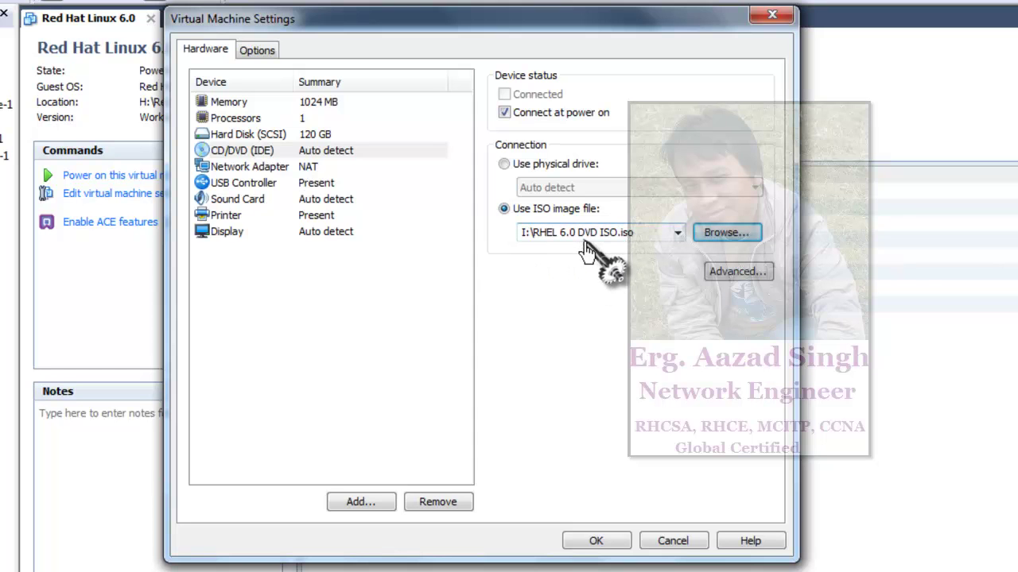
- Save the VM settings, power on the VM and switch it to full screen
left_click(589, 546)
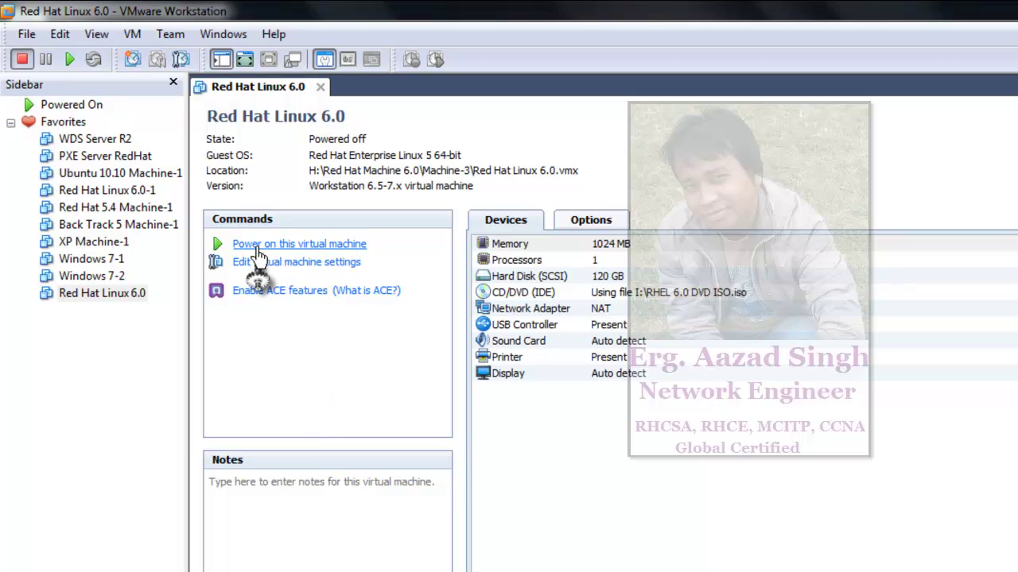
left_click(326, 244)
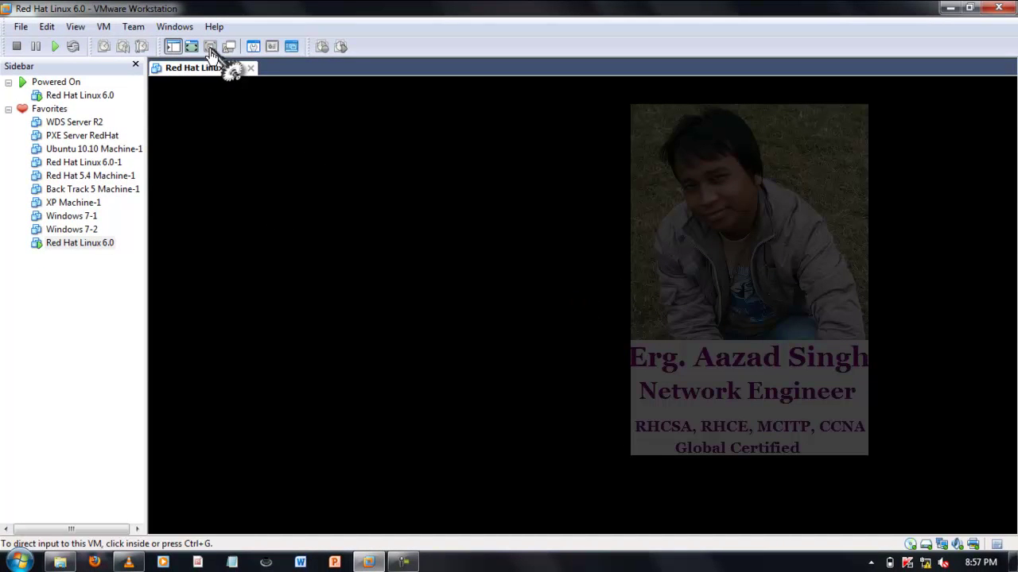
left_click(210, 48)
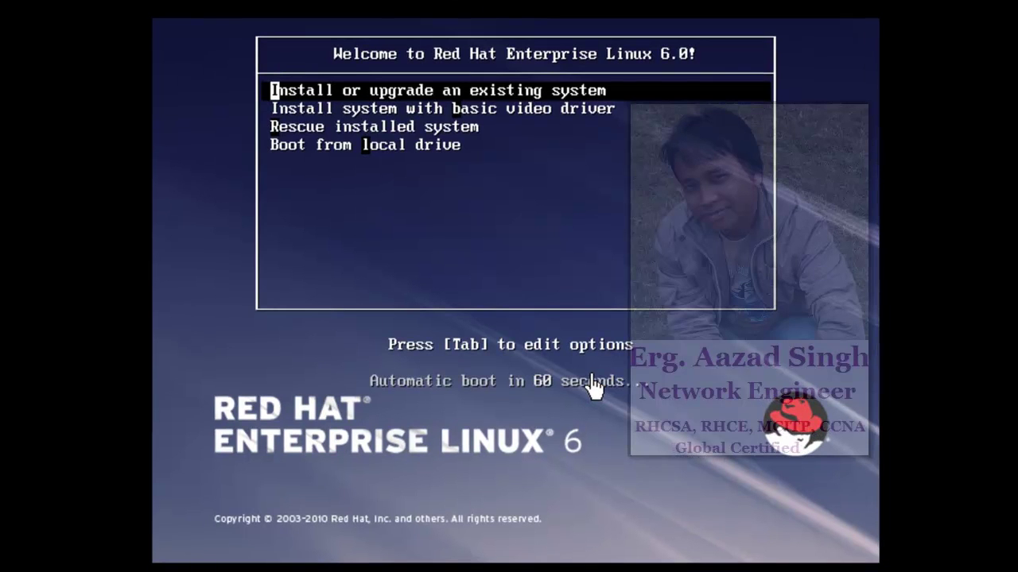
- Browse the RHEL 6.0 boot menu entries, then launch Install or upgrade an existing system
key("Down")
key("Down")
key("Up")
key("Up")
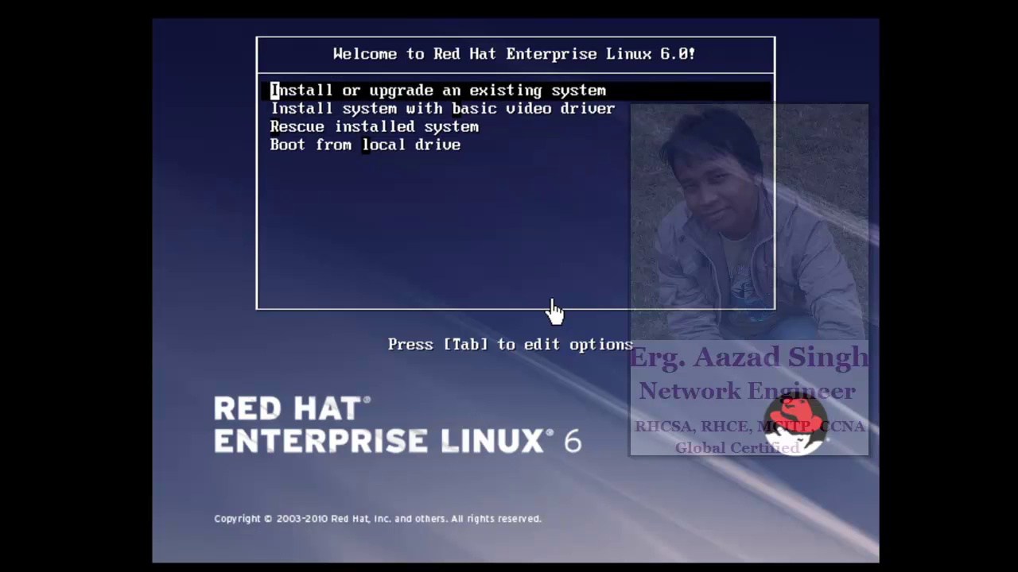
key("Down")
key("Down")
key("Down")
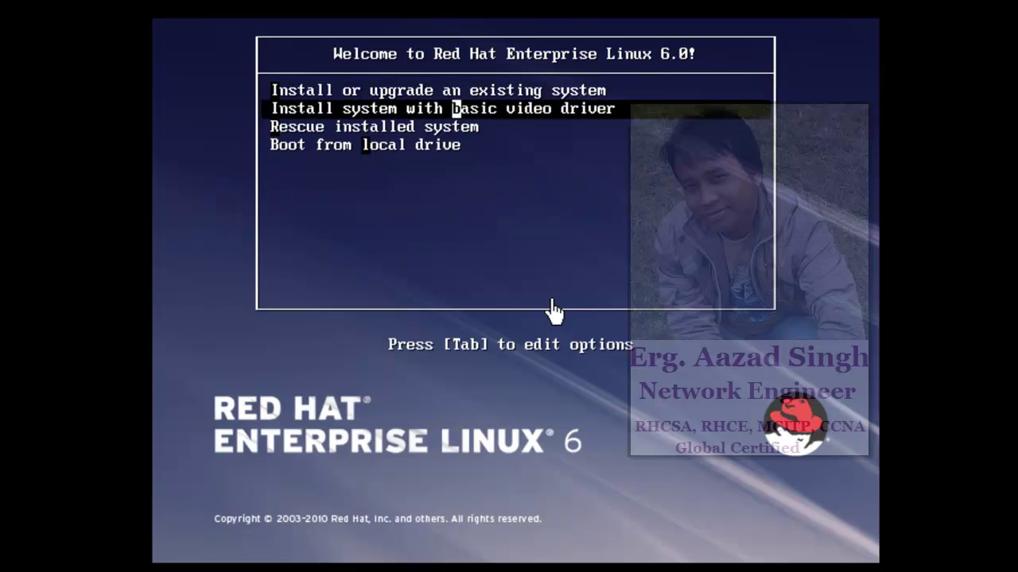
key("Up")
key("Up")
key("Up")
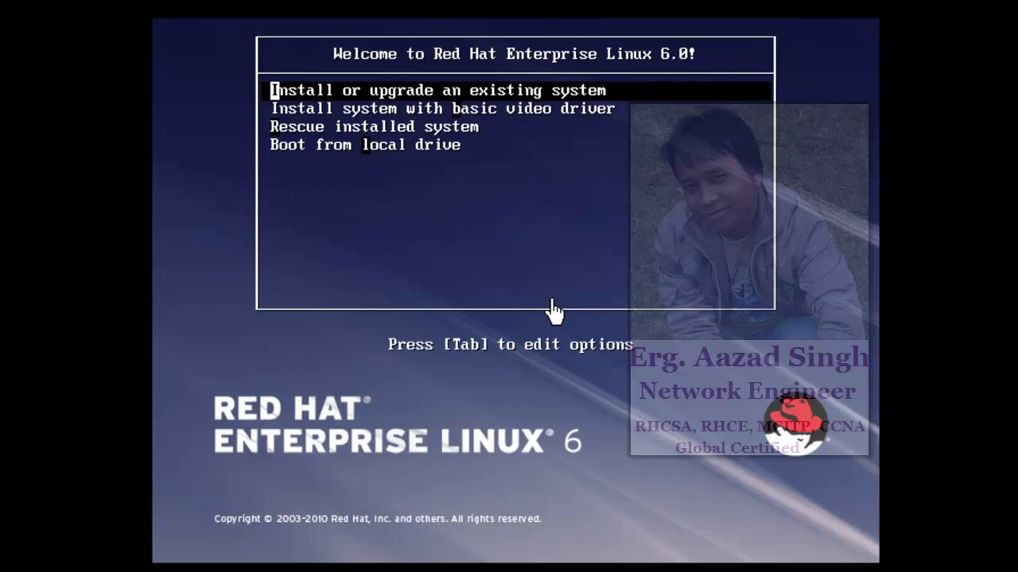
key("Down")
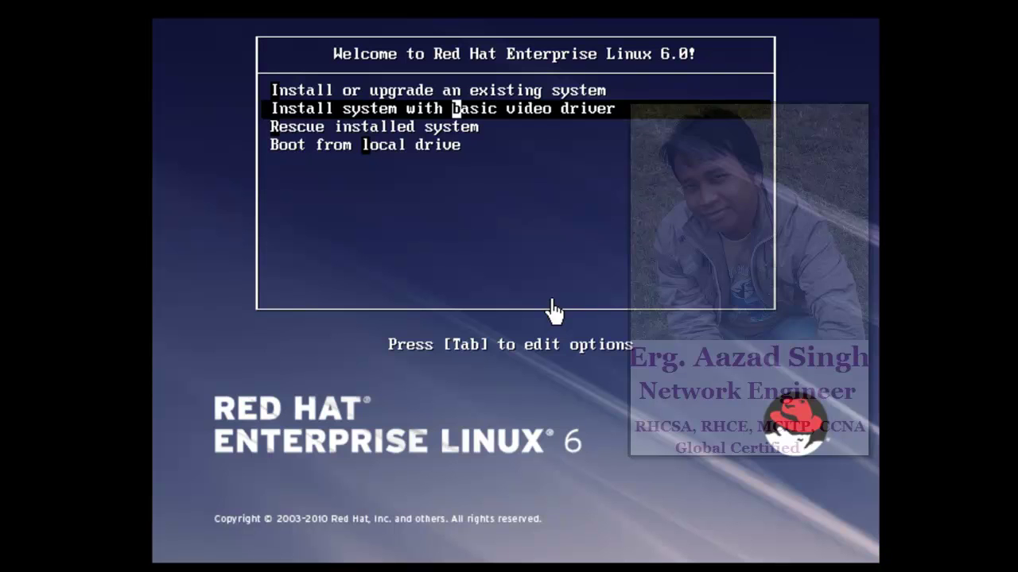
key("Down")
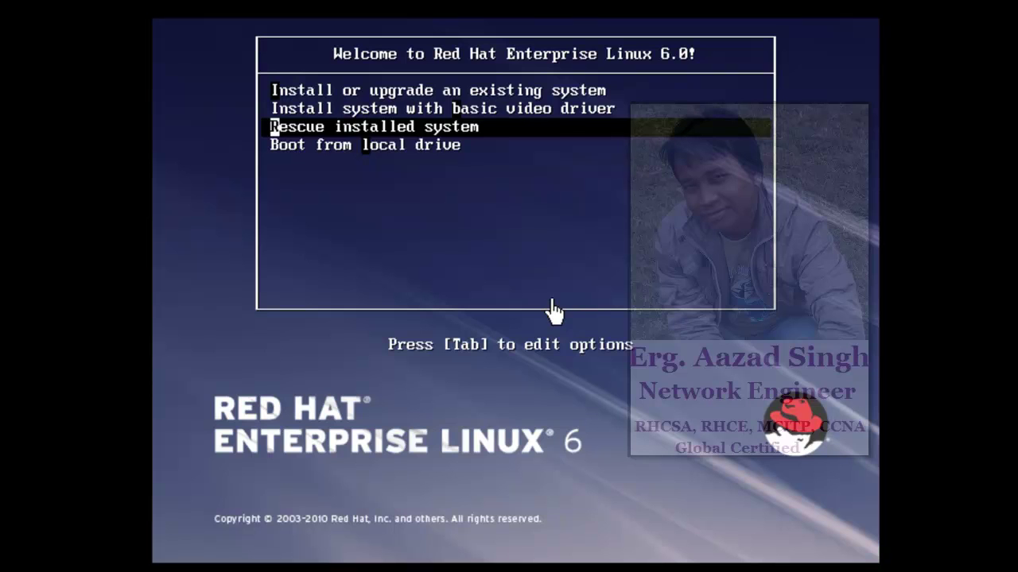
key("Down")
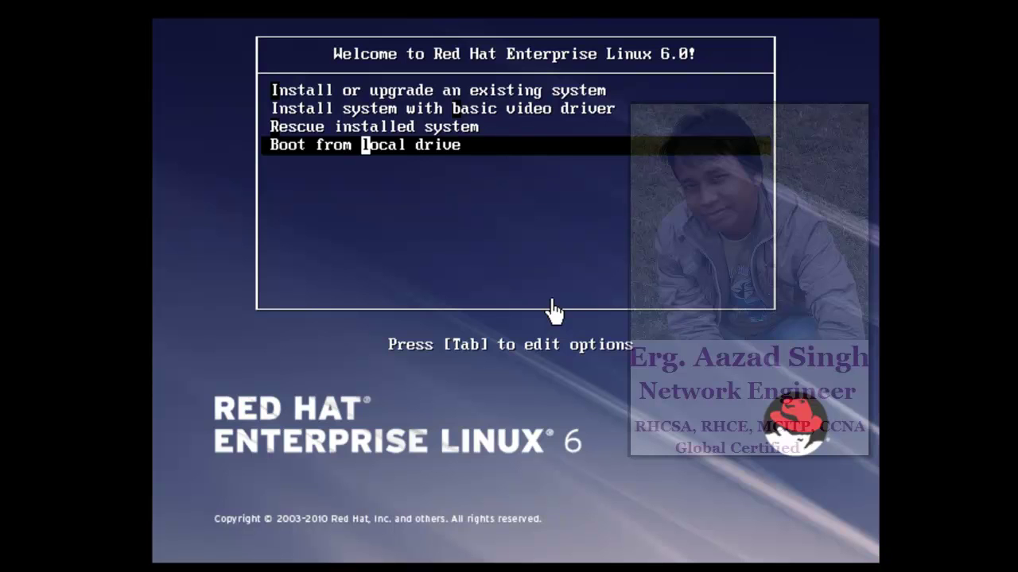
key("Up")
key("Up")
key("Up")
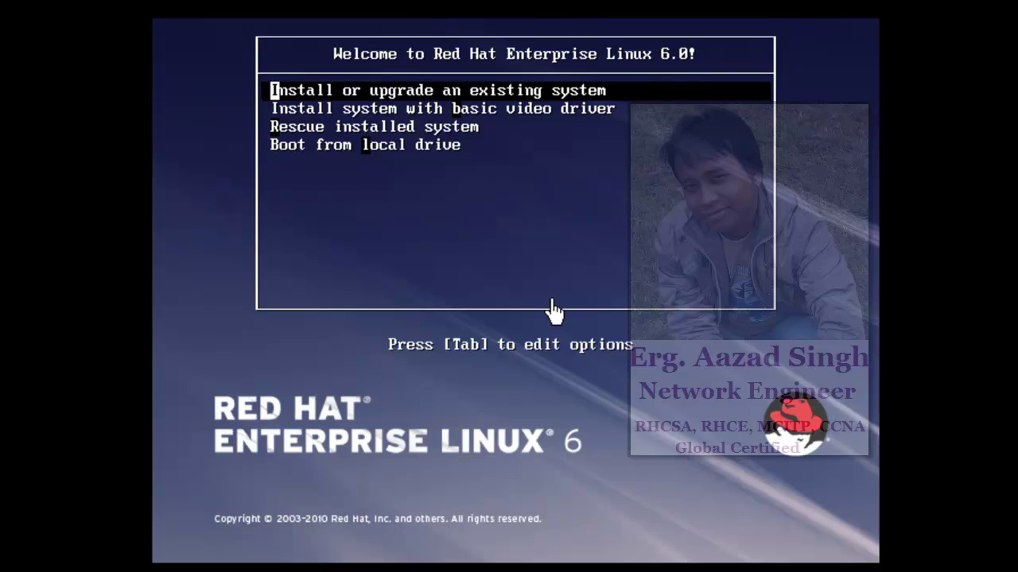
key("Return")
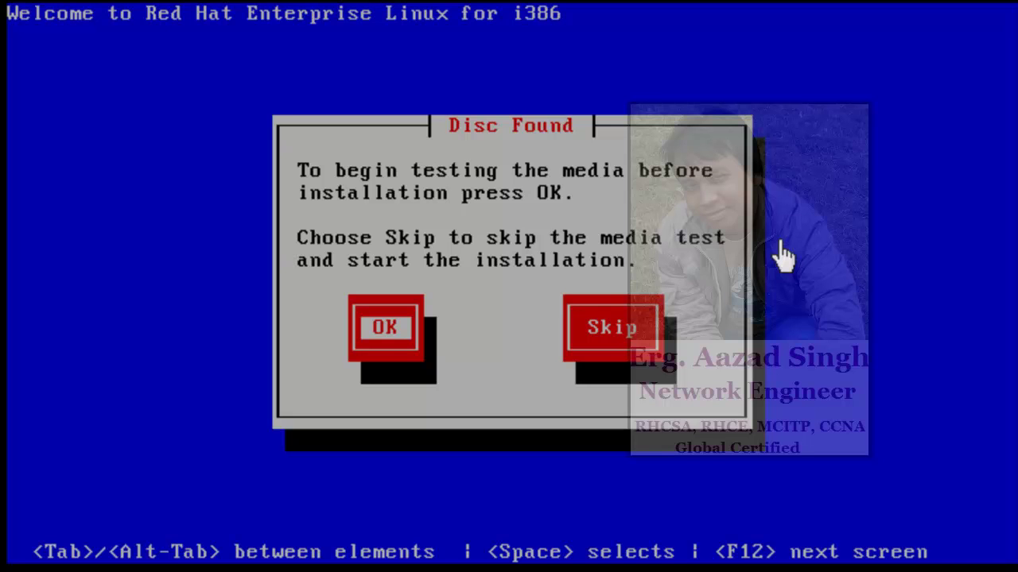
- Choose Skip in the Disc Found dialog to bypass the media test
key("Tab")
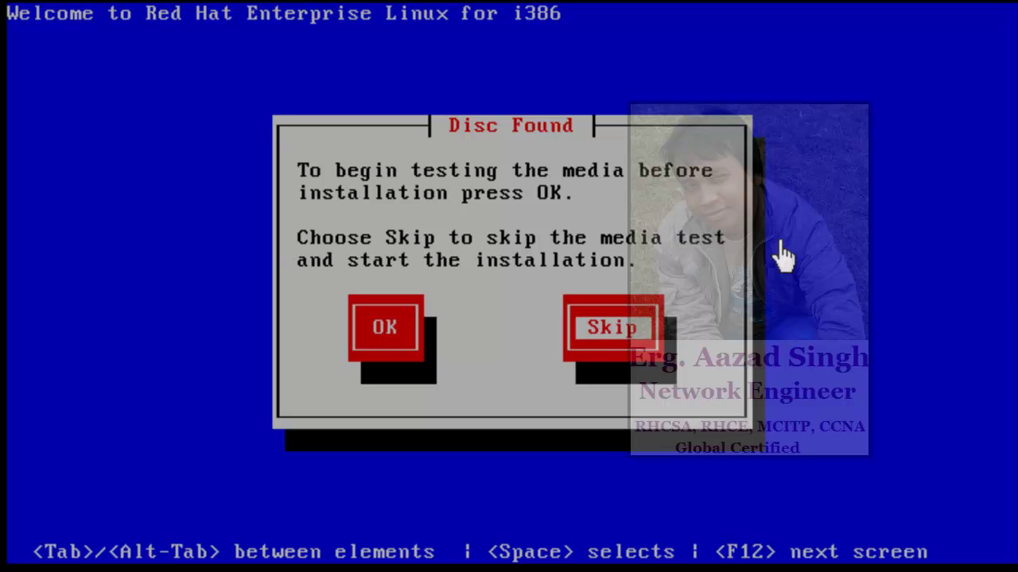
key("Return")
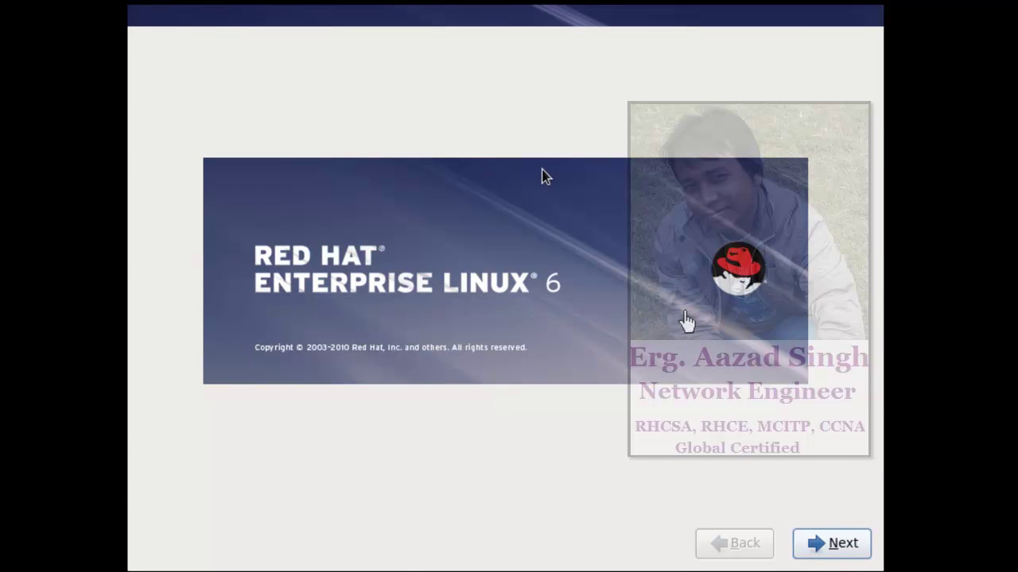
- Move past the splash screen, accepting English language and the U.S. English keyboard
left_click(829, 548)
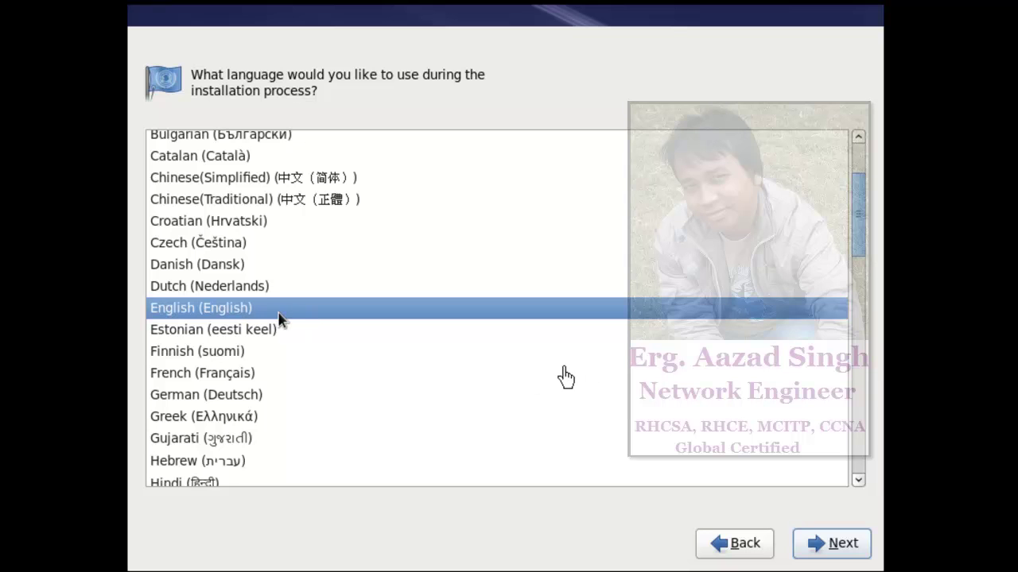
left_click(851, 550)
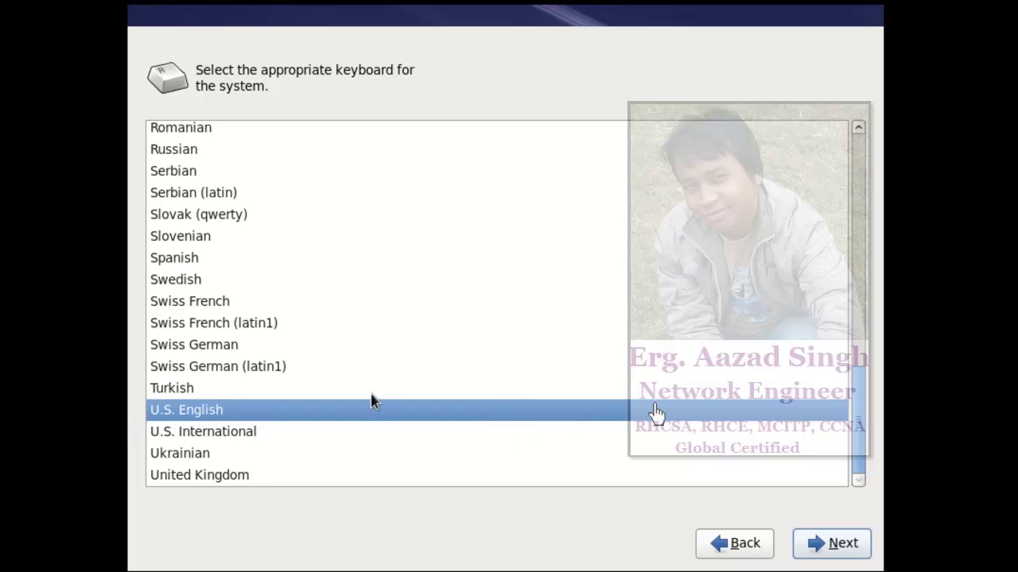
left_click(843, 544)
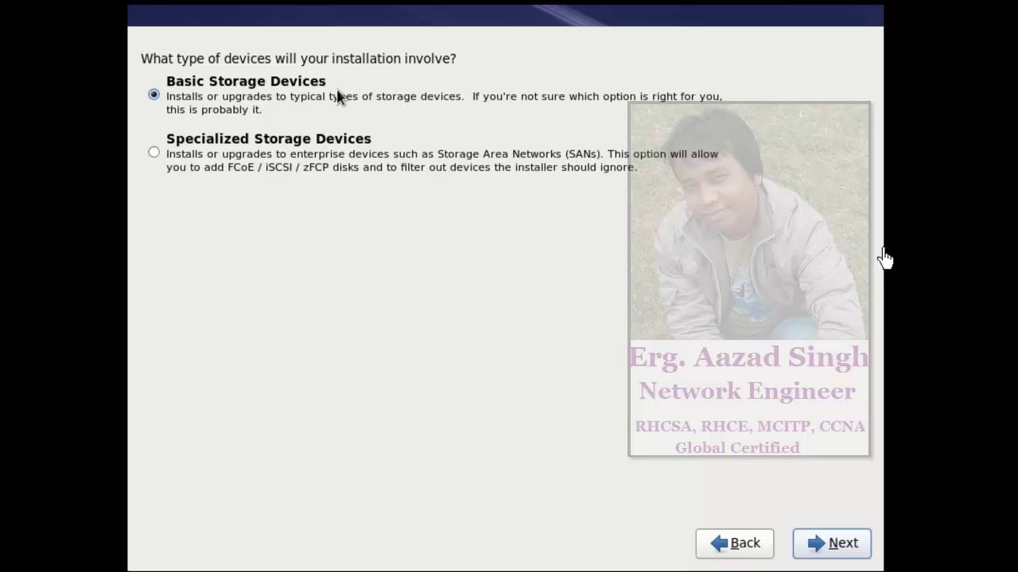
- Choose Basic Storage Devices and re-initialize all flagged virtual disks
left_click(831, 543)
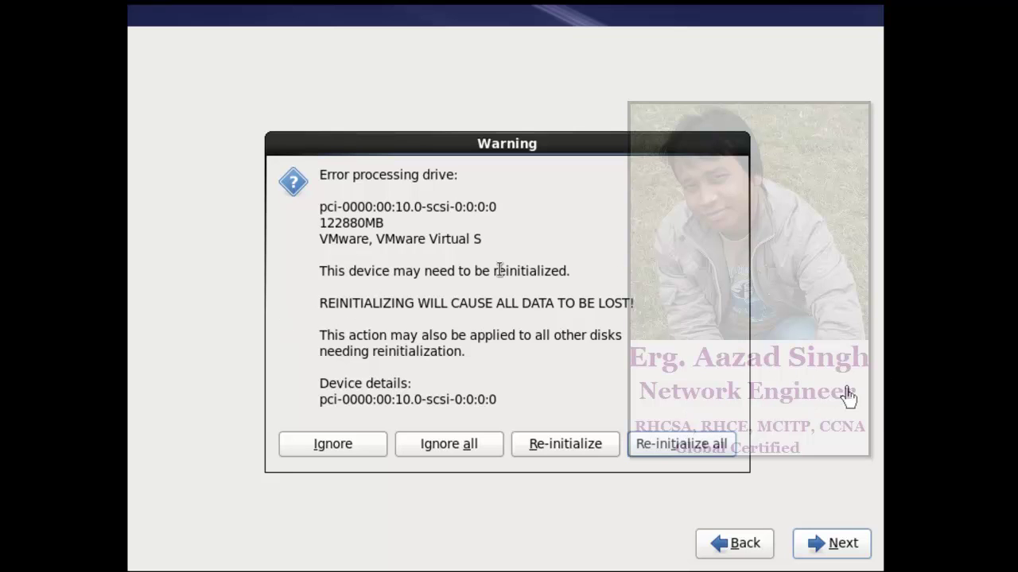
left_click(676, 444)
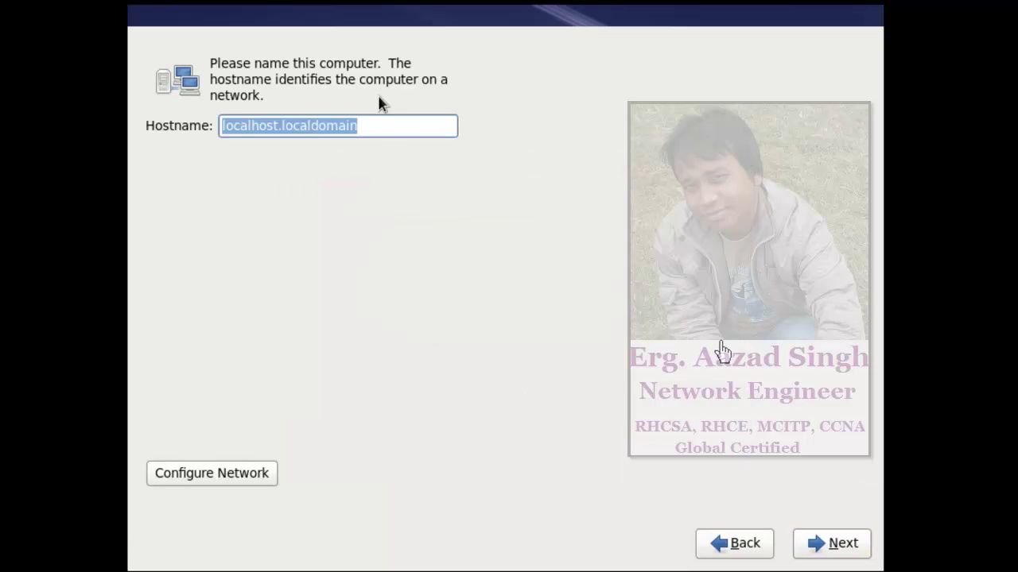
- Replace the localhost.localdomain hostname with redserver
left_click(404, 127)
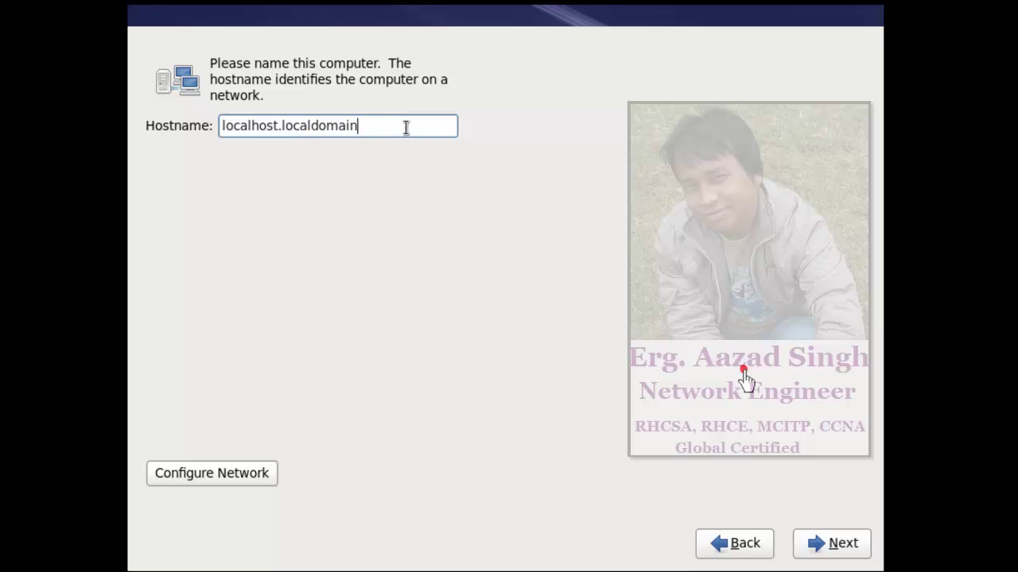
key("BackSpace")
key("BackSpace")
key("BackSpace")
key("BackSpace")
key("BackSpace")
key("BackSpace")
key("BackSpace")
key("BackSpace")
key("BackSpace")
key("BackSpace")
key("BackSpace")
key("BackSpace")
key("BackSpace")
key("BackSpace")
key("BackSpace")
key("BackSpace")
key("BackSpace")
key("BackSpace")
key("BackSpace")
key("BackSpace")
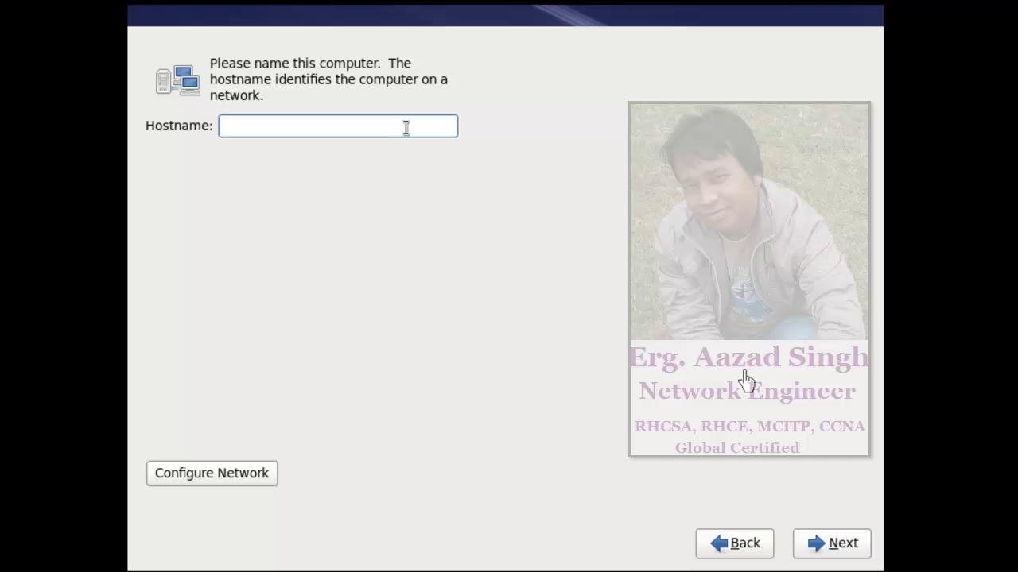
type("redserver")
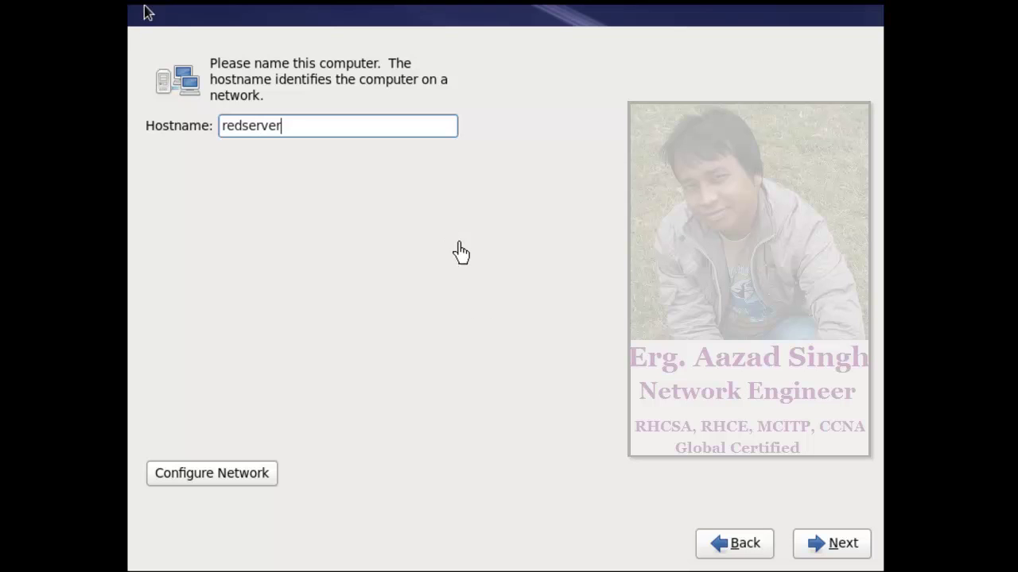
left_click(270, 475)
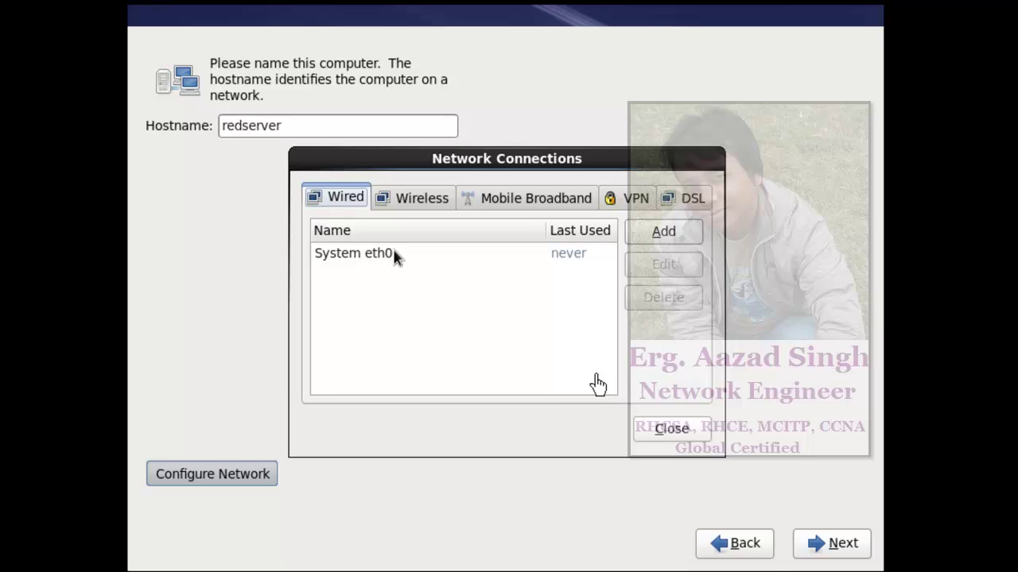
- Edit System eth0 to connect automatically and bring up its IPv4 Settings
left_click(387, 255)
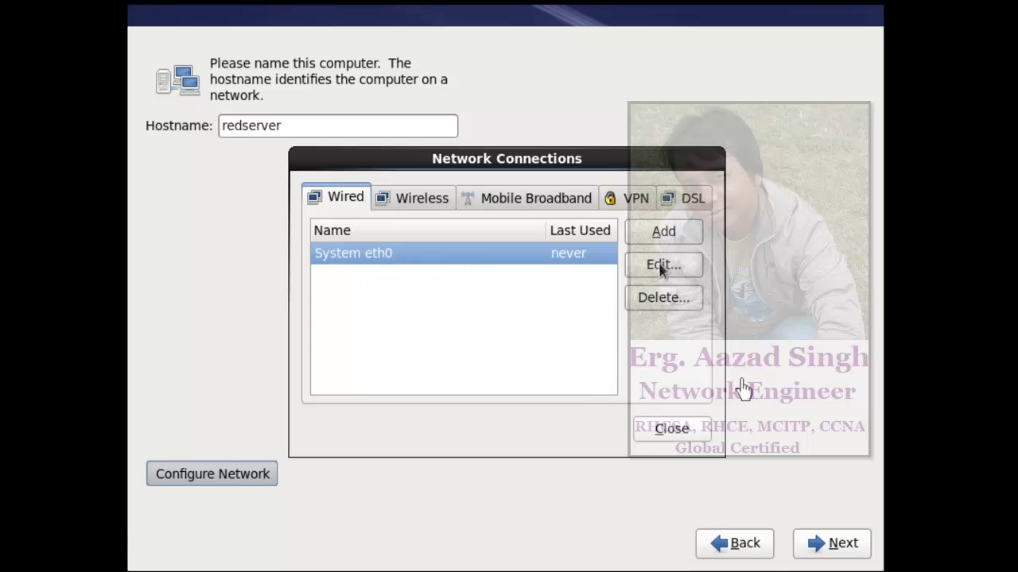
left_click(698, 267)
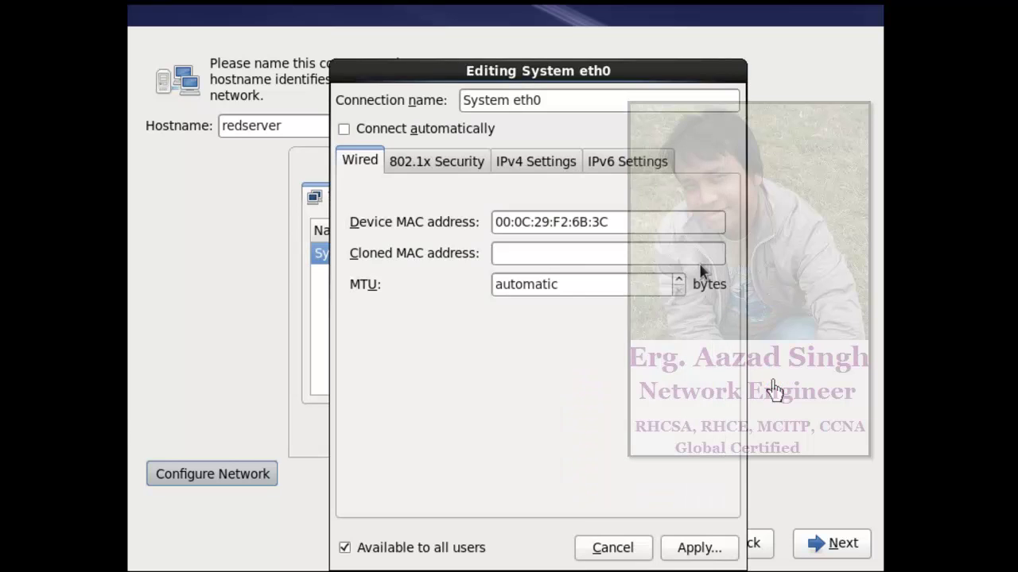
left_click(348, 135)
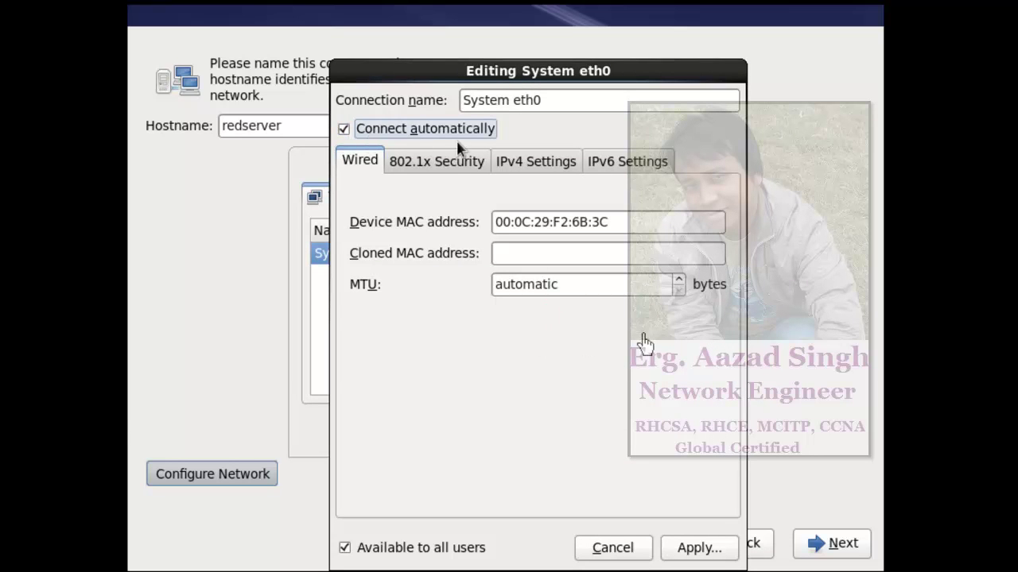
left_click(541, 171)
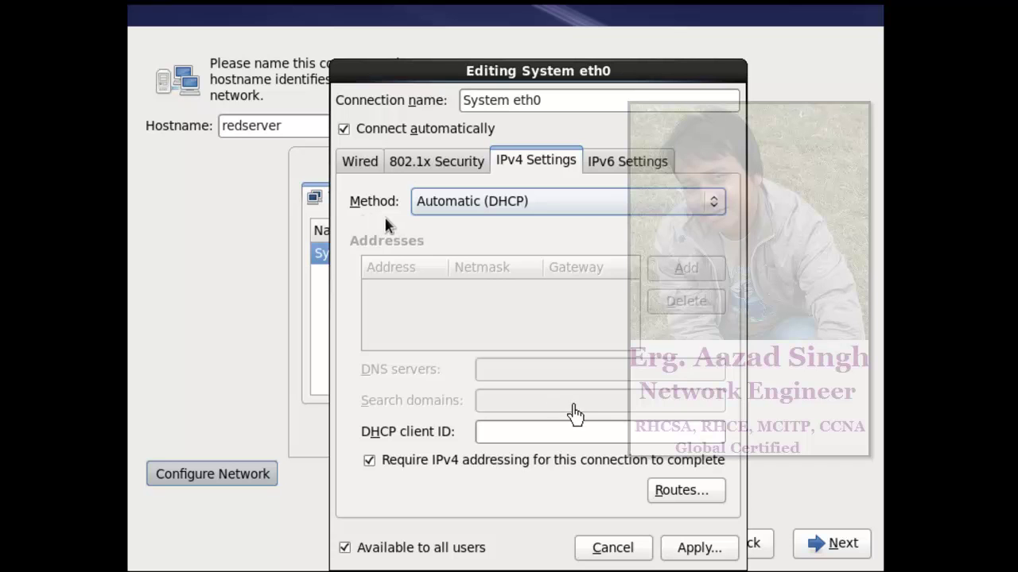
- Switch System eth0's IPv4 method to Manual and add address 10.0.0.250
left_click(527, 206)
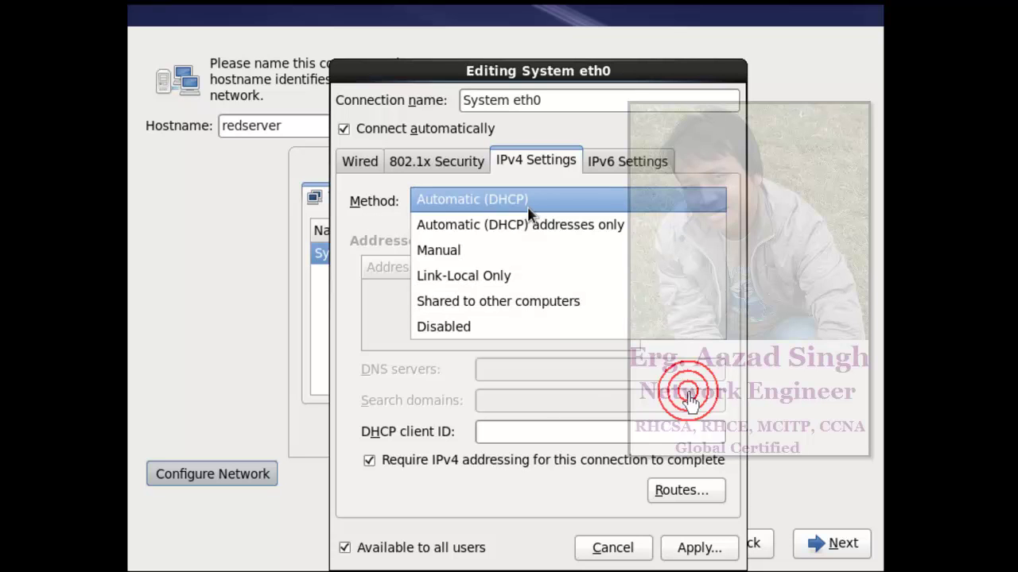
left_click(476, 258)
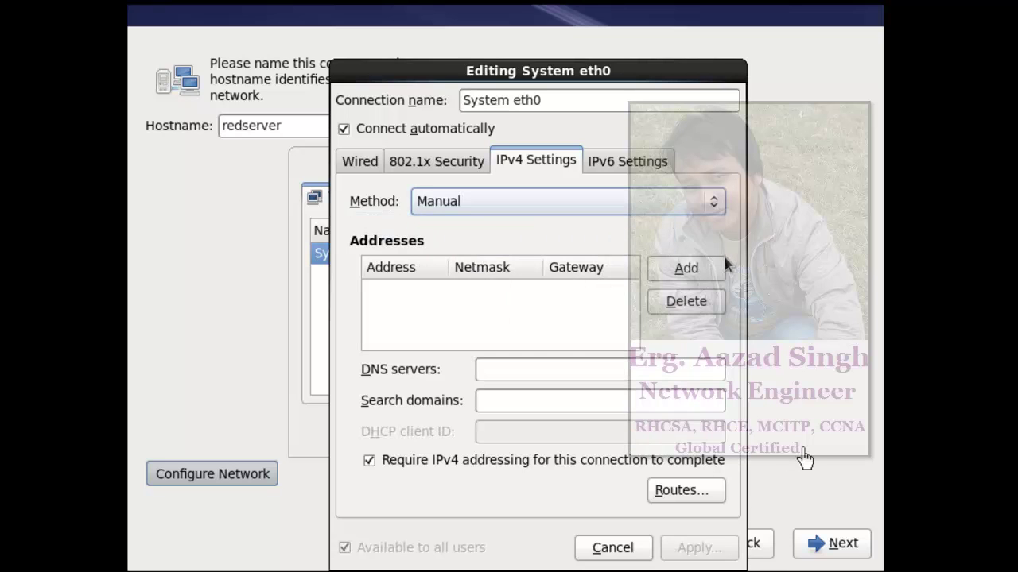
left_click(702, 268)
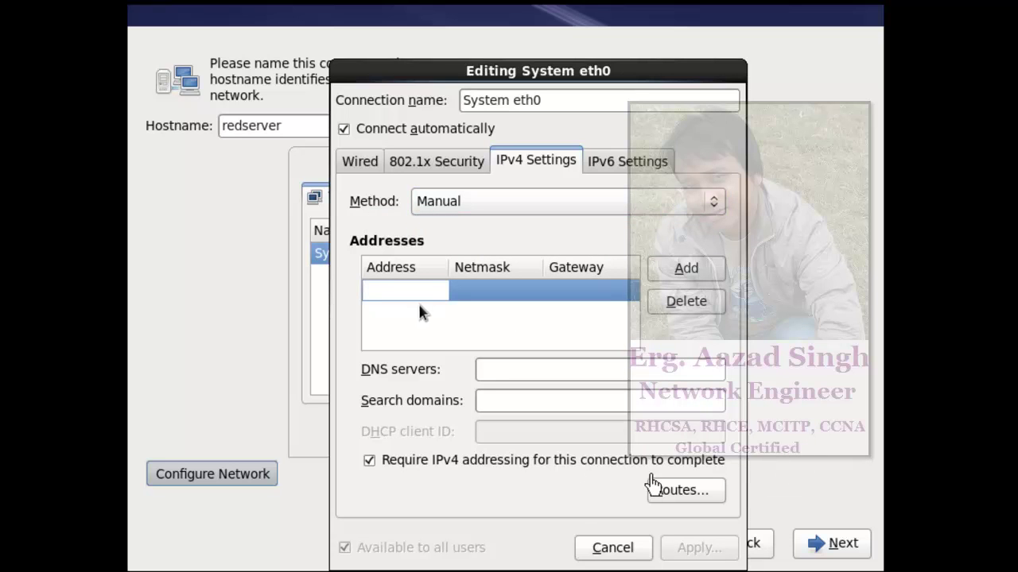
key("Num_Lock")
type("10.0.0.250")
key("Tab")
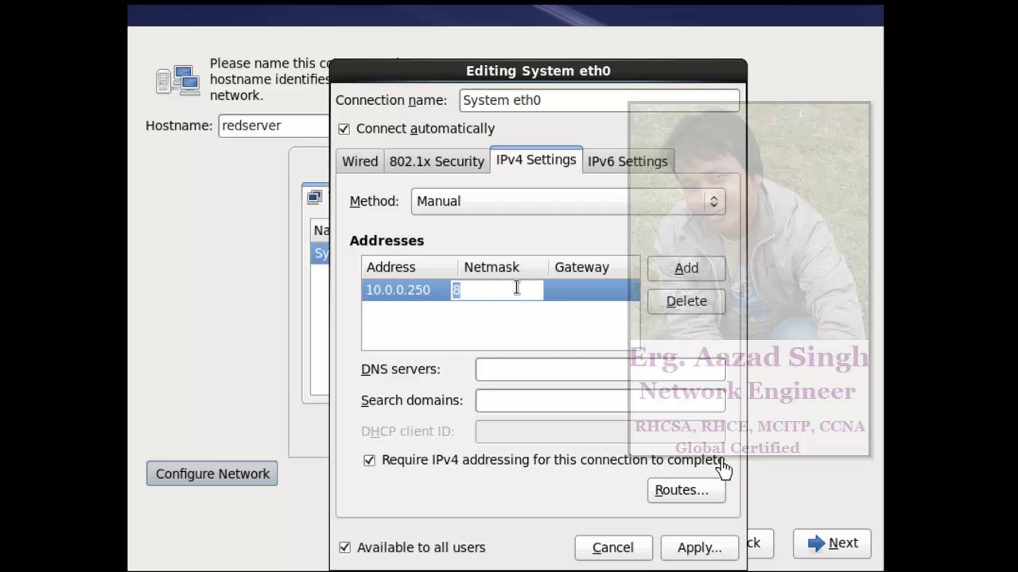
- Enter netmask 255.0.0.0, gateway and DNS 10.0.0.250, then apply and close the connections
type("255.0.0.0")
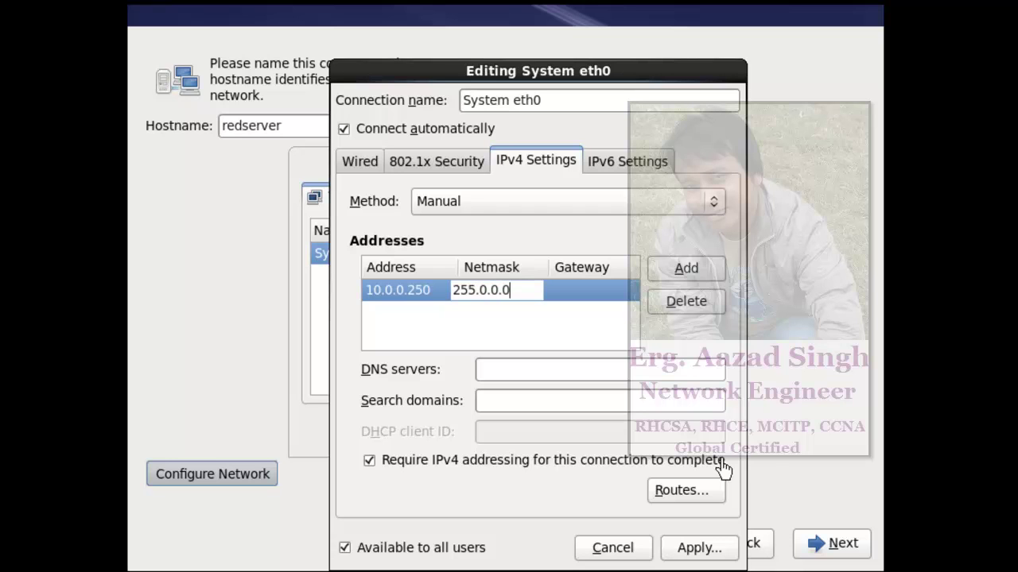
left_click(578, 292)
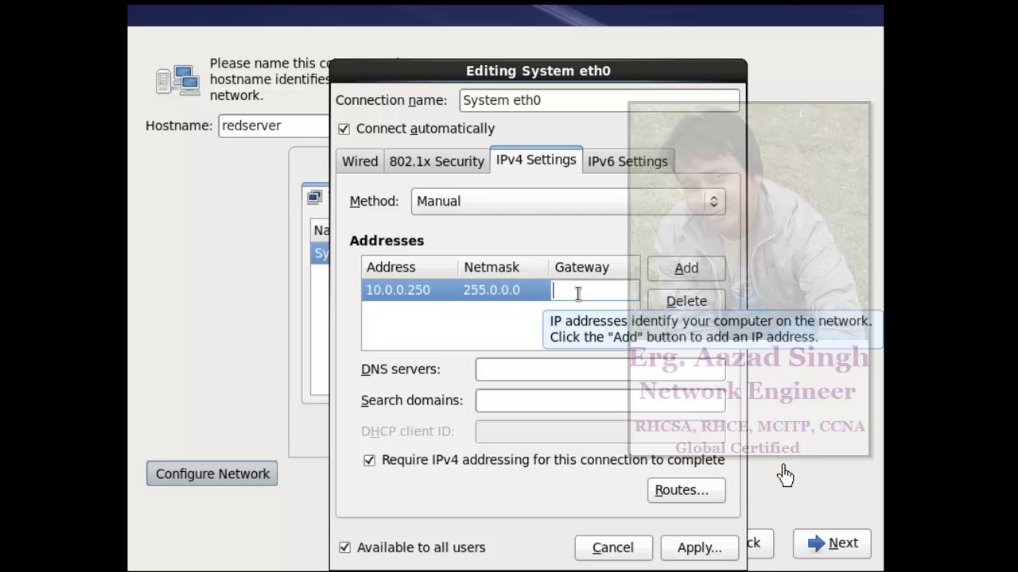
type("10.0.0.250")
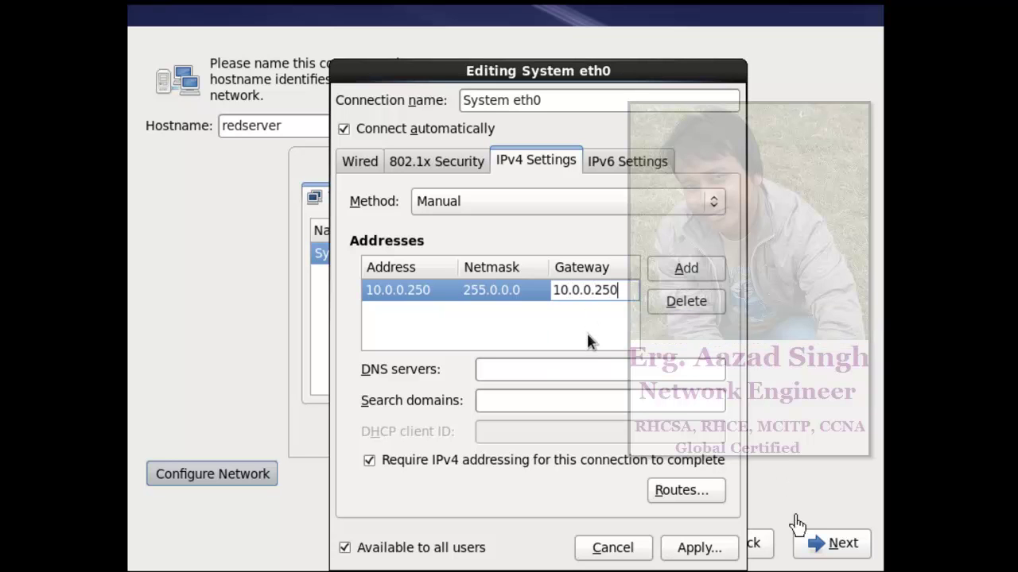
left_click(601, 369)
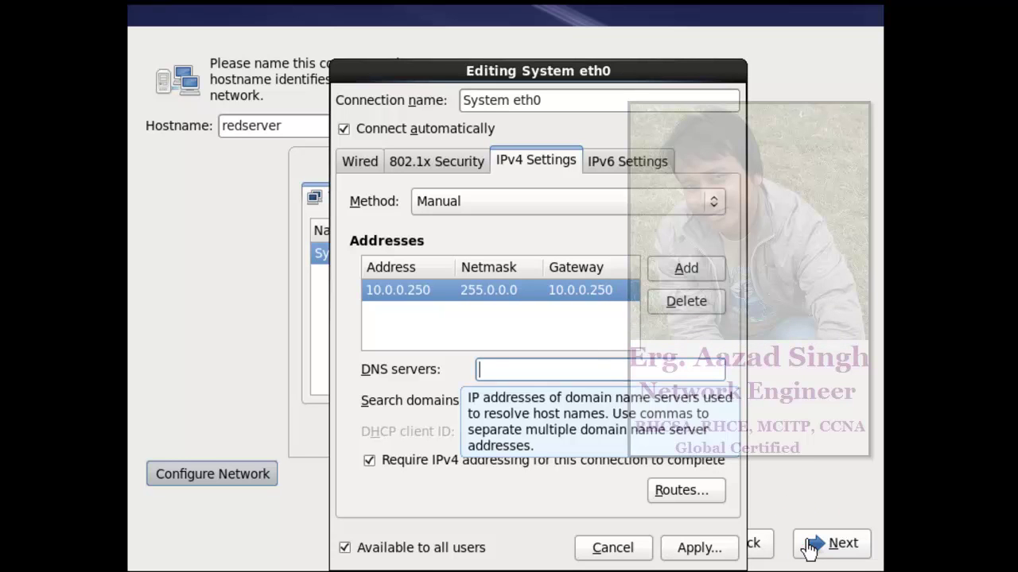
type("10.0.0.")
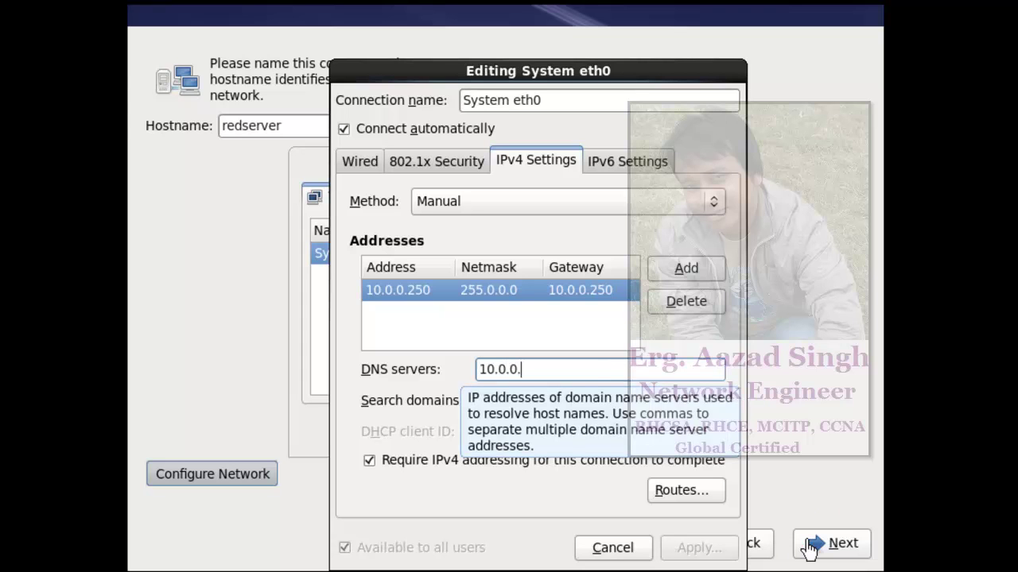
type("250")
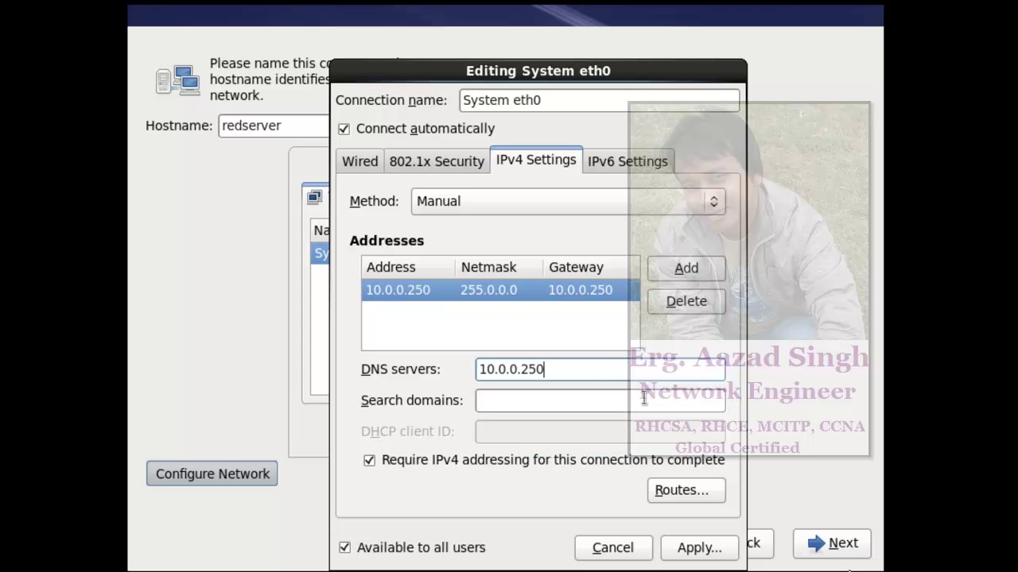
left_click(707, 549)
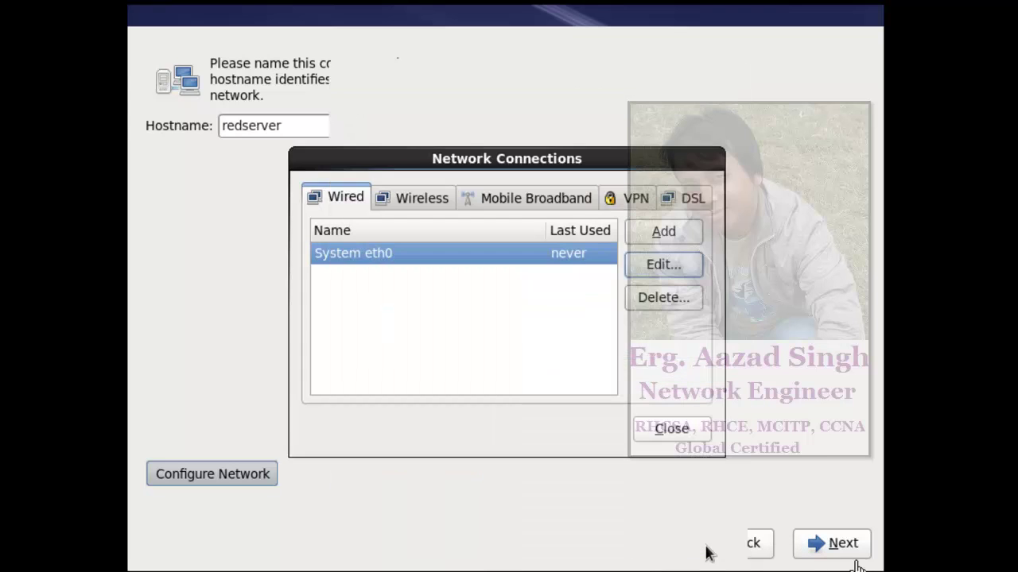
left_click(673, 429)
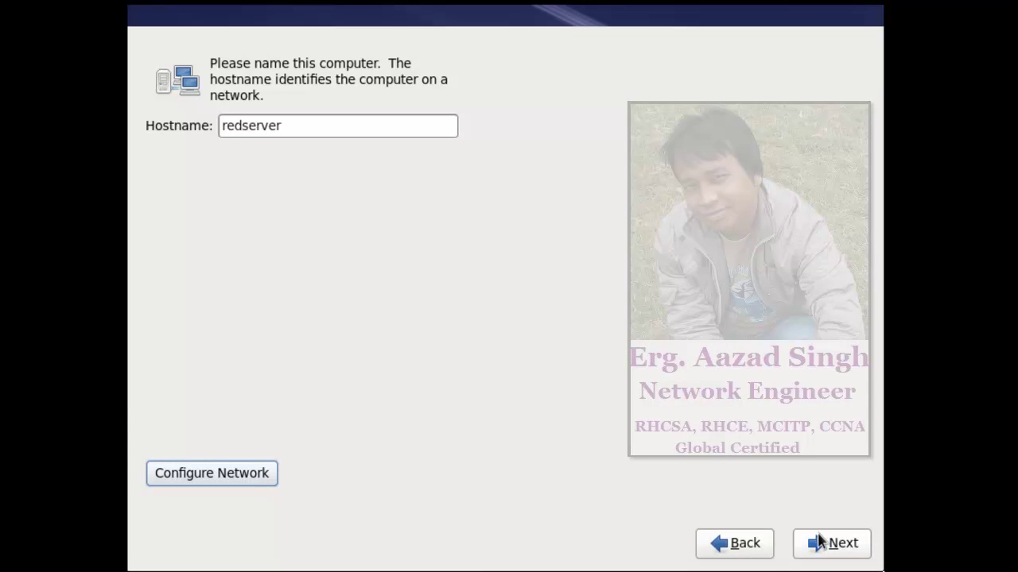
- Pick Kolkata on the map for the Asia/Kolkata time zone and begin entering the root password
left_click(820, 542)
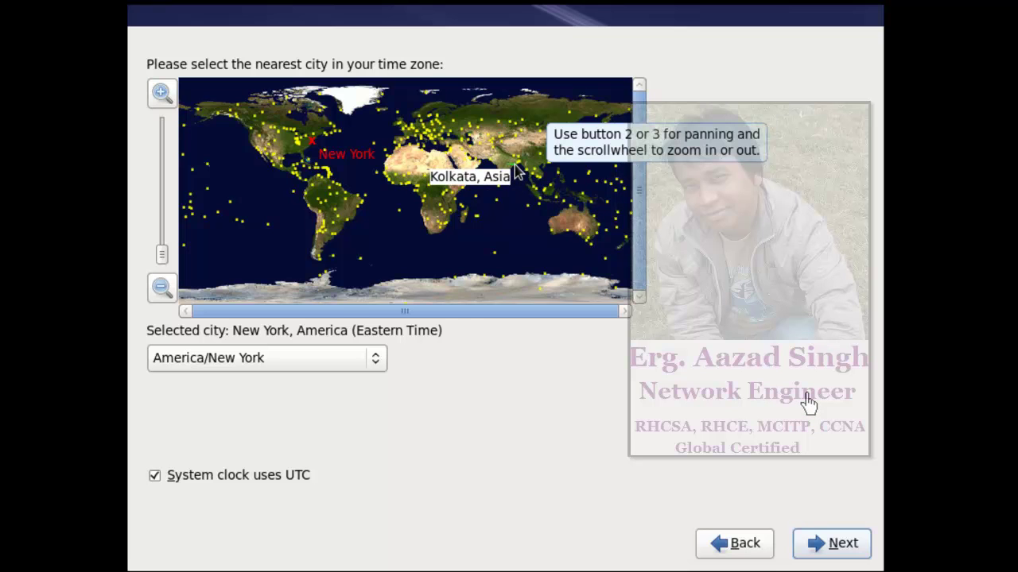
left_click(515, 170)
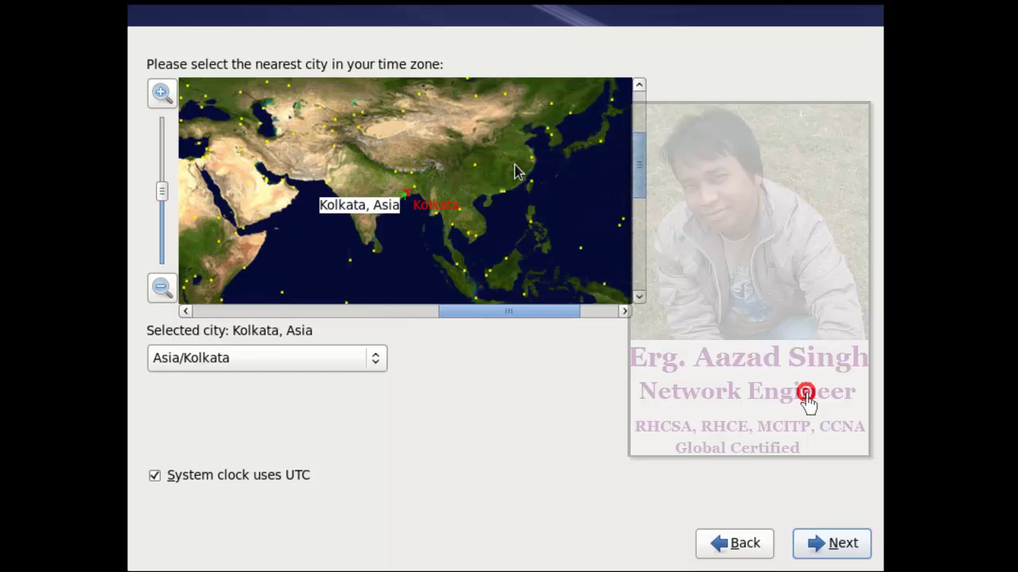
left_click(848, 543)
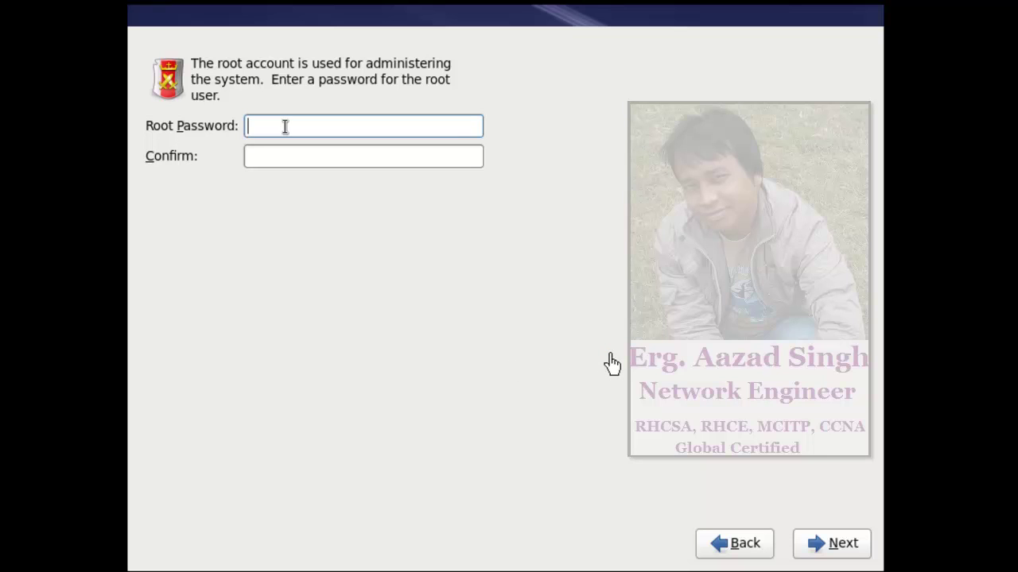
type("r")
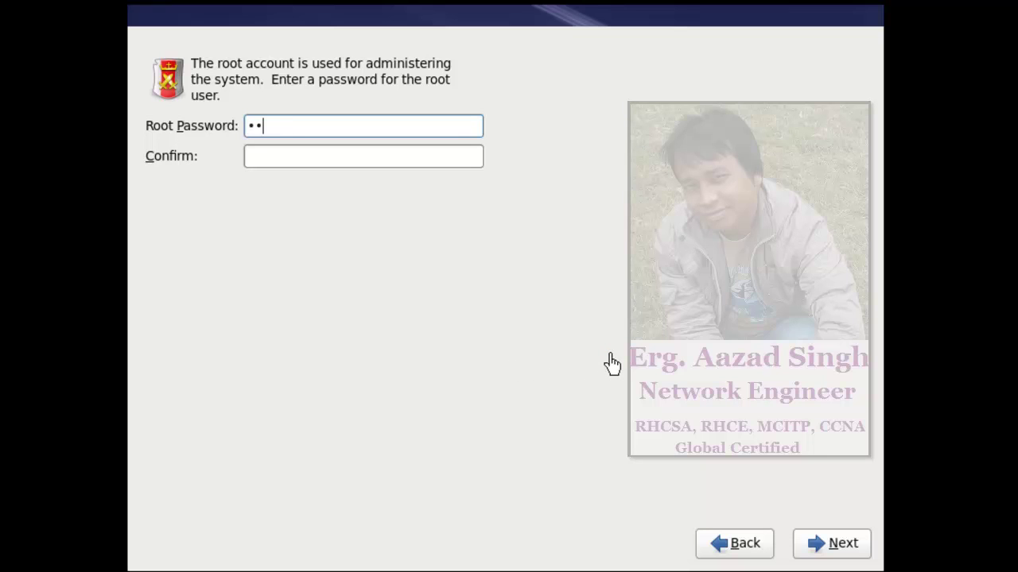